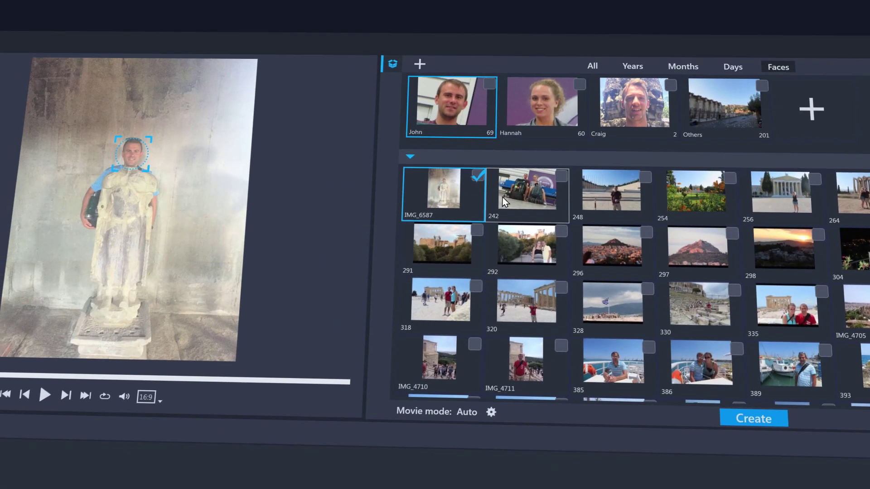
Preview photos 242 and 248, then start analyzing the photos for the highlight reel
{"action": "left_click", "coordinate": [544, 190]}
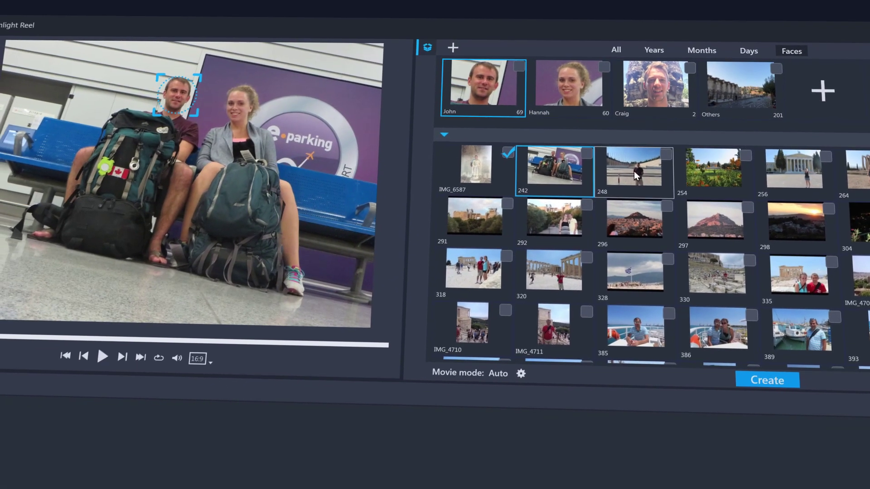
{"action": "left_click", "coordinate": [635, 170]}
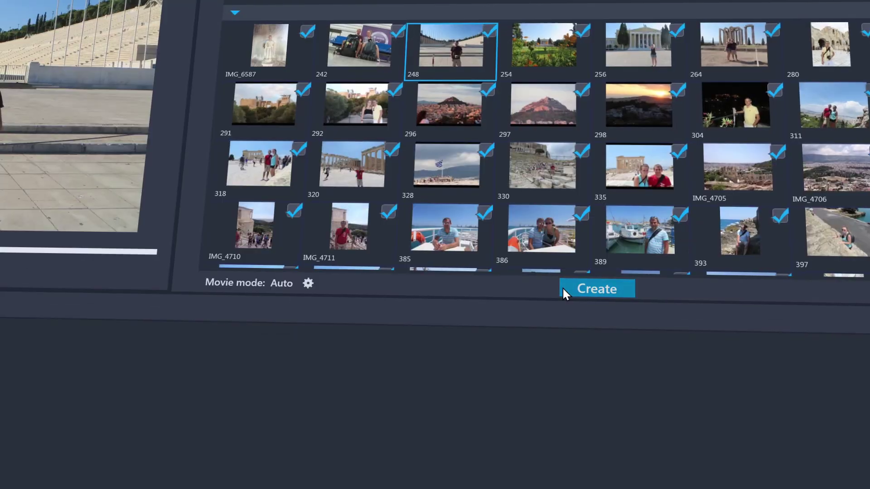
{"action": "left_click", "coordinate": [562, 287]}
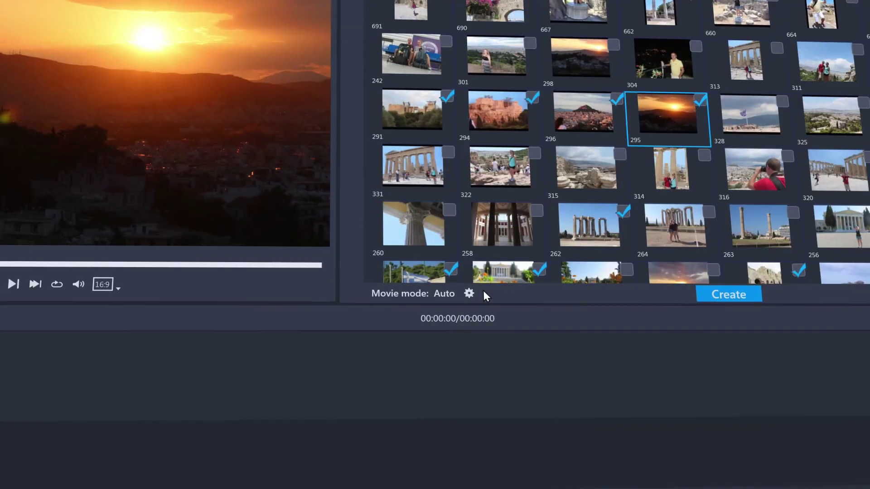
Generate the reel with a fixed 2-second duration per photo, transitions and date tags
{"action": "left_click", "coordinate": [468, 293]}
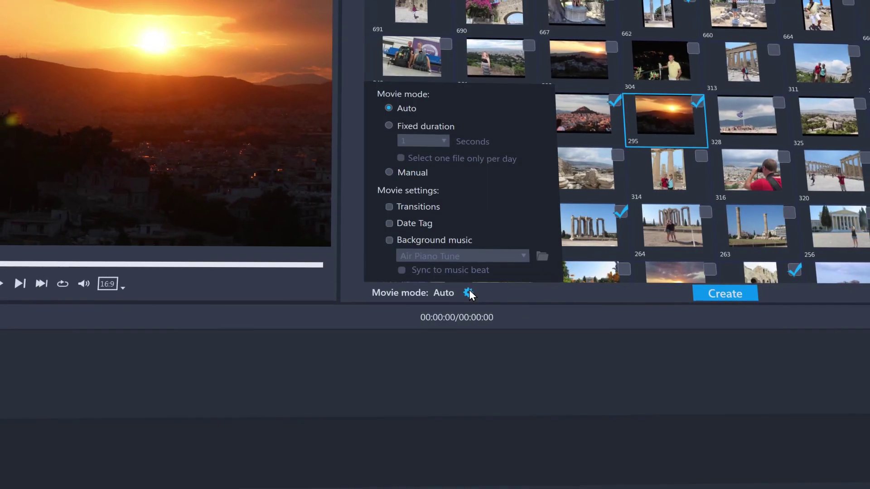
{"action": "left_click", "coordinate": [391, 127]}
{"action": "left_click", "coordinate": [423, 145]}
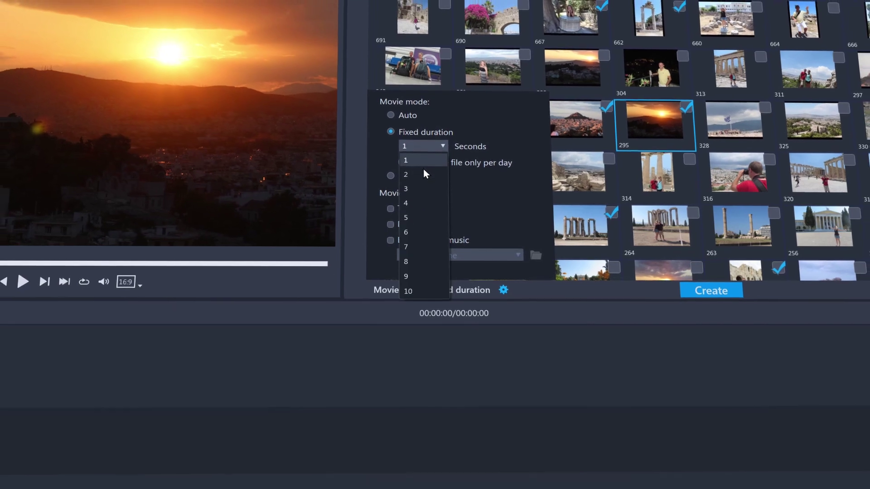
{"action": "left_click", "coordinate": [424, 171]}
{"action": "left_click", "coordinate": [391, 210]}
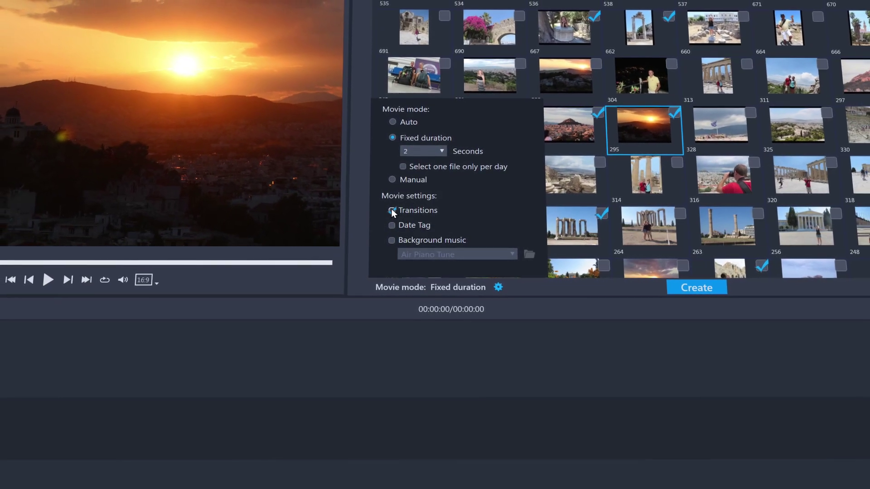
{"action": "left_click", "coordinate": [390, 225]}
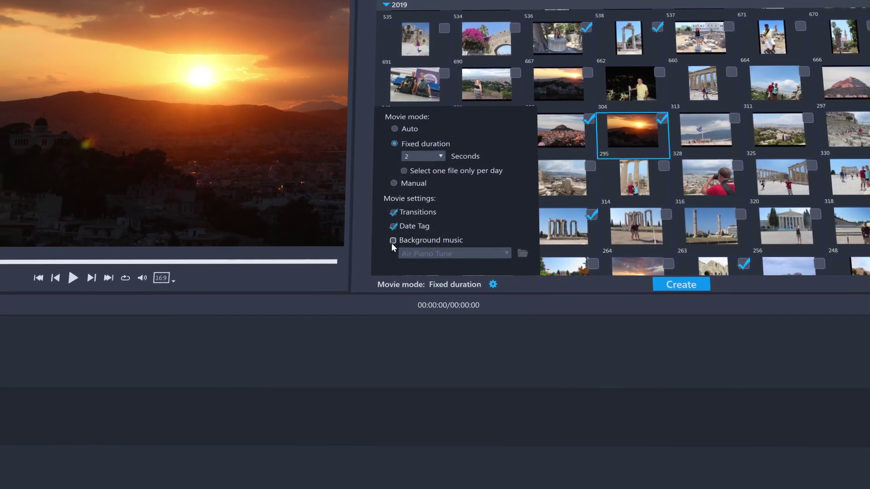
{"action": "left_click", "coordinate": [673, 284]}
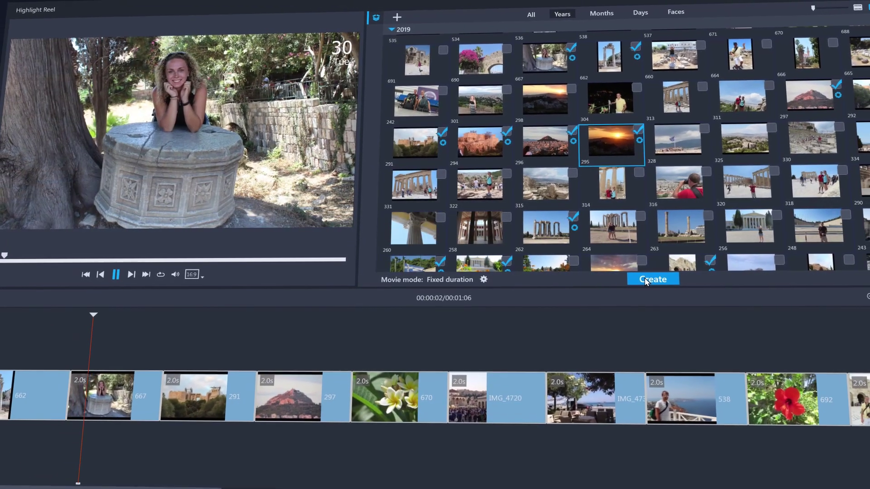
Move clip 297 first, play the reel in portrait, and put MyReel 05 on the timeline
{"action": "left_click_drag", "start_coordinate": [292, 398], "coordinate": [20, 397]}
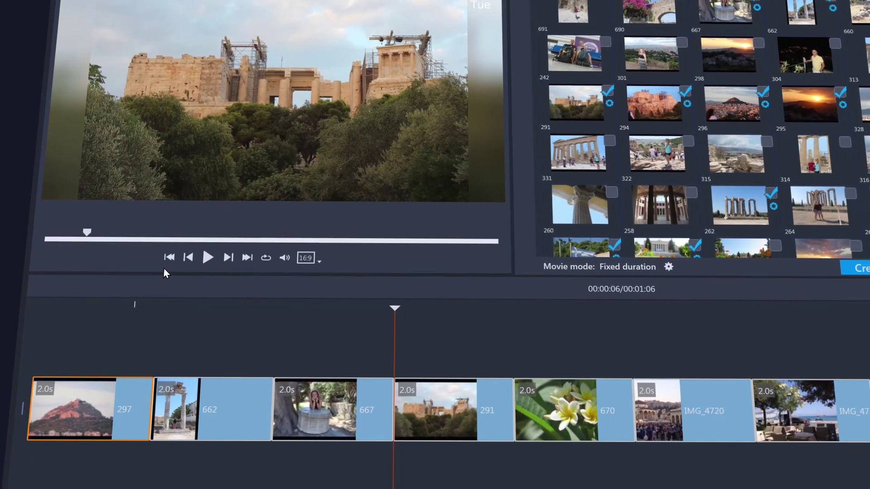
{"action": "left_click", "coordinate": [167, 262]}
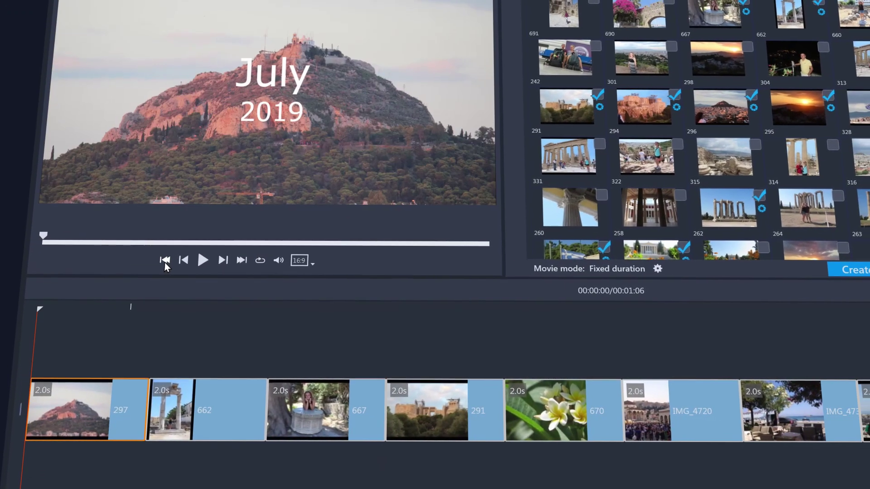
{"action": "left_click", "coordinate": [295, 266]}
{"action": "left_click", "coordinate": [292, 297]}
{"action": "key", "text": "space"}
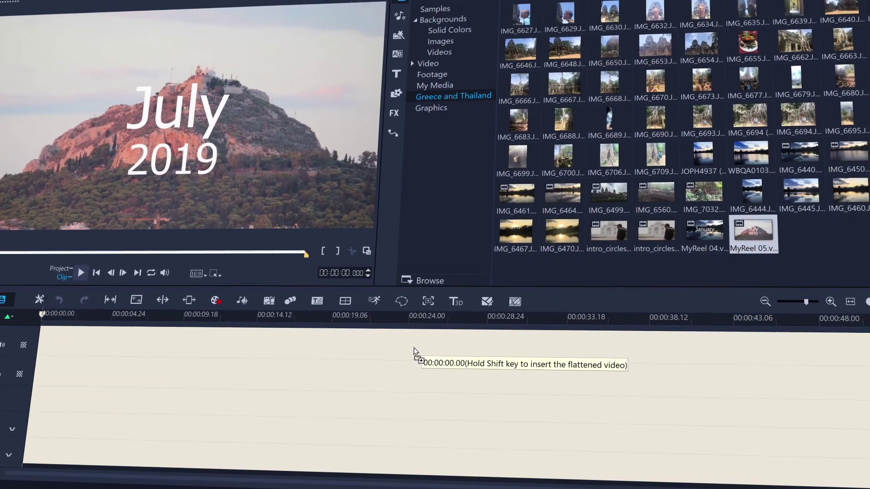
{"action": "left_click_drag", "start_coordinate": [758, 231], "coordinate": [413, 352]}
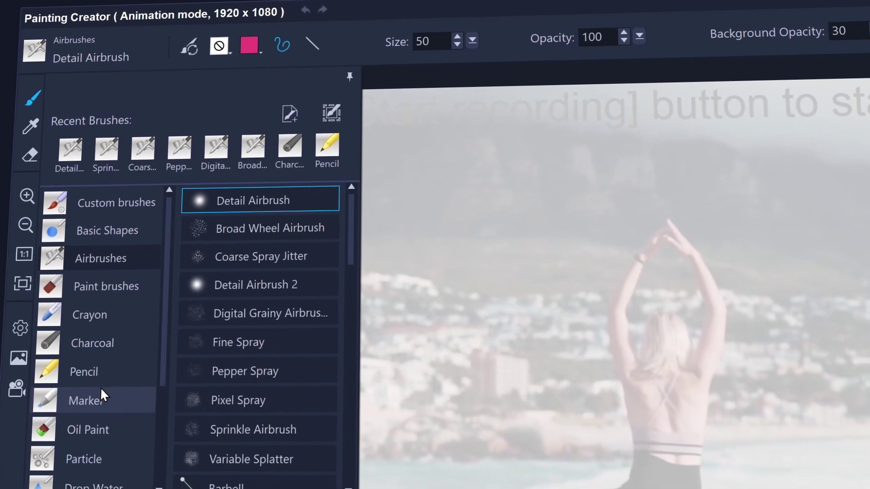
Try out the Marker brush and the Moon shape brush
{"action": "left_click", "coordinate": [101, 392]}
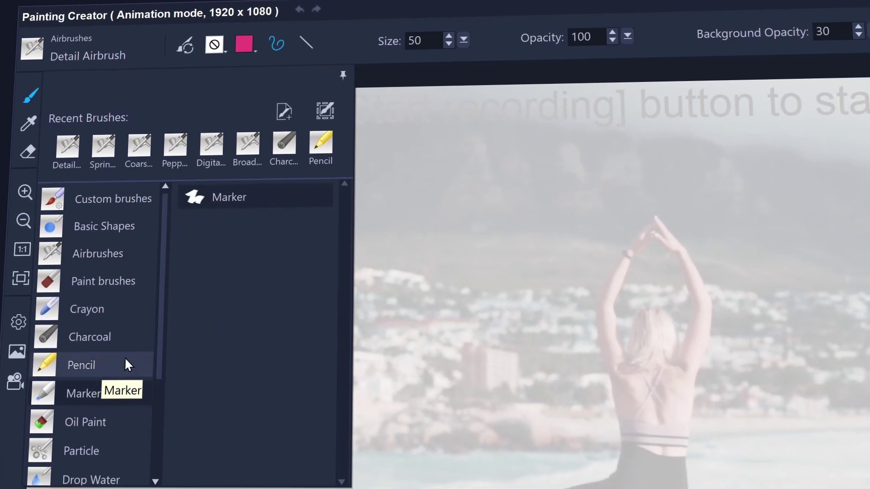
{"action": "left_click", "coordinate": [243, 200]}
{"action": "left_click", "coordinate": [103, 215]}
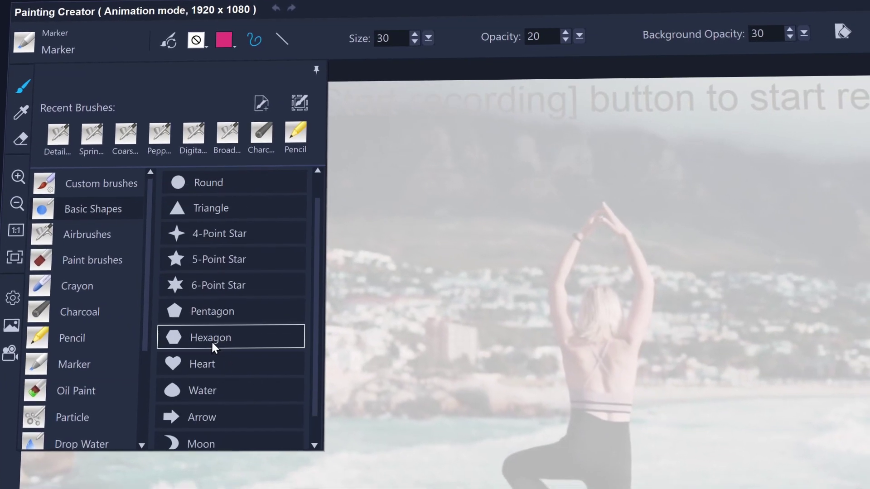
{"action": "left_click", "coordinate": [197, 420]}
{"action": "scroll", "coordinate": [89, 398], "scroll_direction": "down", "scroll_amount": 3}
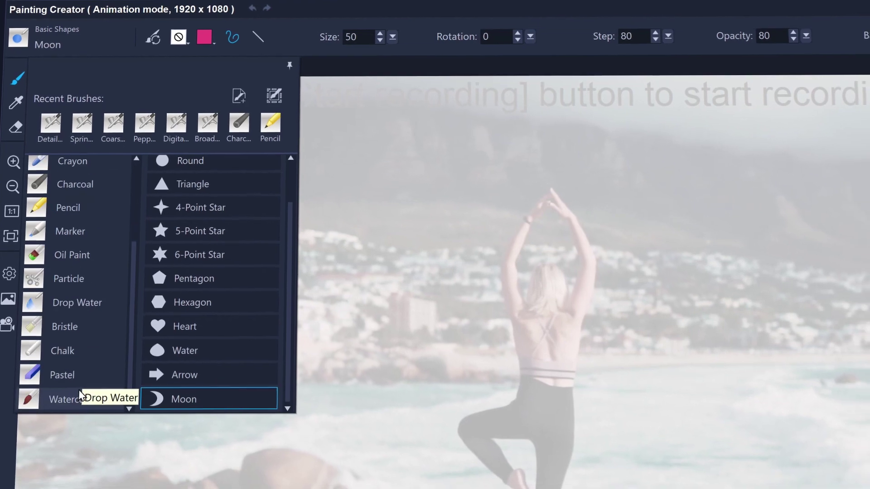
Select the Watercolor brush and paint a pink stroke across the canvas
{"action": "left_click", "coordinate": [58, 393]}
{"action": "left_click", "coordinate": [206, 162]}
{"action": "left_click_drag", "start_coordinate": [319, 165], "coordinate": [398, 166]}
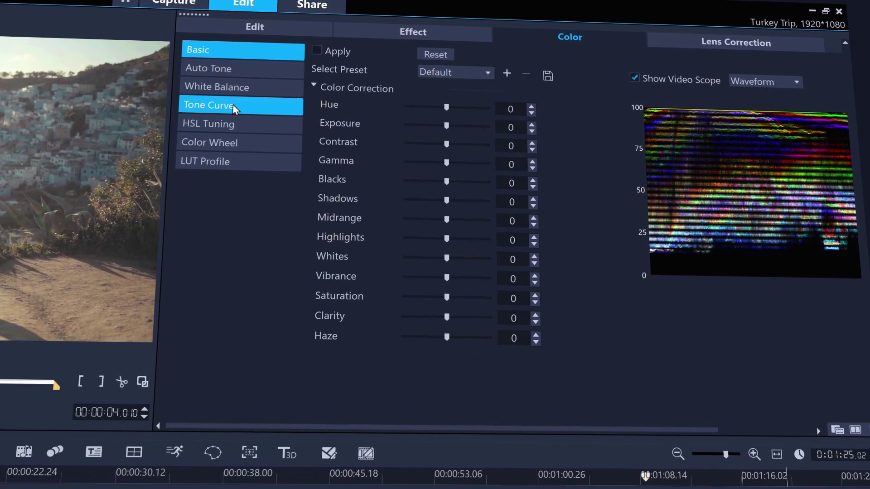
View the tone curve, then use Color Wheel grading to tint the highlights and shadows
{"action": "left_click", "coordinate": [222, 111]}
{"action": "left_click", "coordinate": [194, 149]}
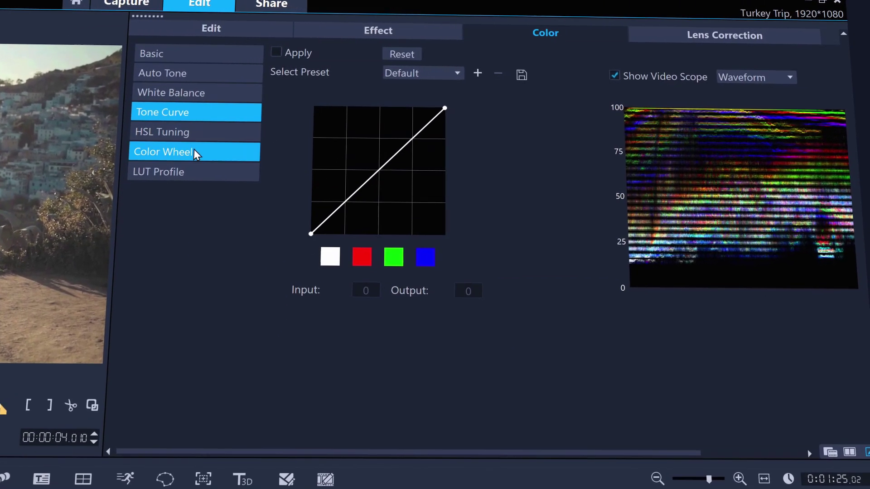
{"action": "left_click_drag", "start_coordinate": [599, 183], "coordinate": [603, 185]}
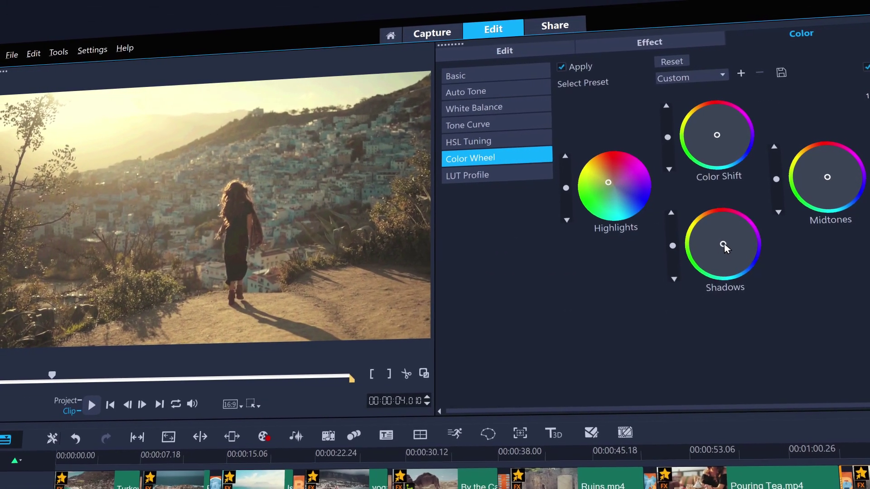
{"action": "left_click_drag", "start_coordinate": [722, 246], "coordinate": [737, 253]}
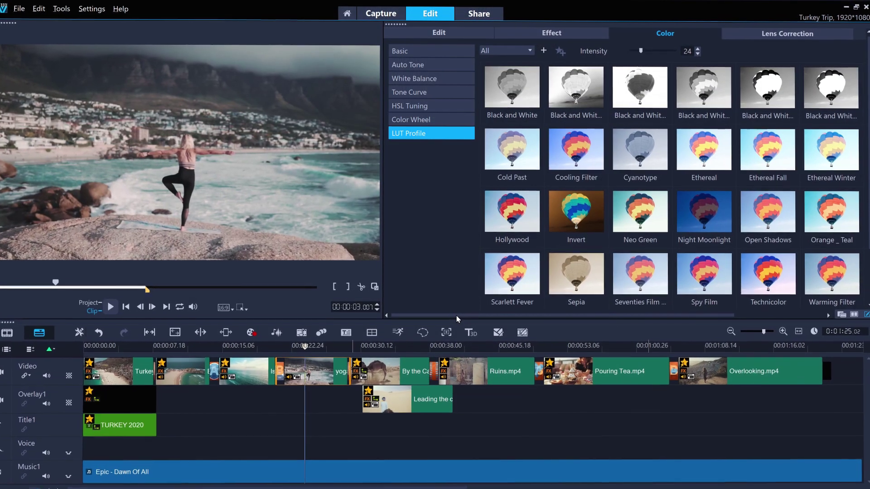
Apply the Orange _ Teal LUT at intensity 100 and play the graded clip
{"action": "left_click_drag", "start_coordinate": [479, 317], "coordinate": [548, 328]}
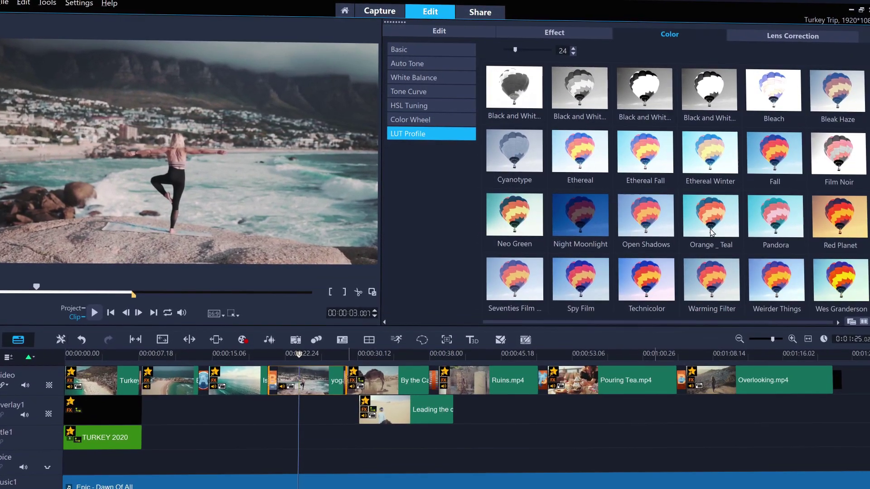
{"action": "left_click", "coordinate": [730, 211]}
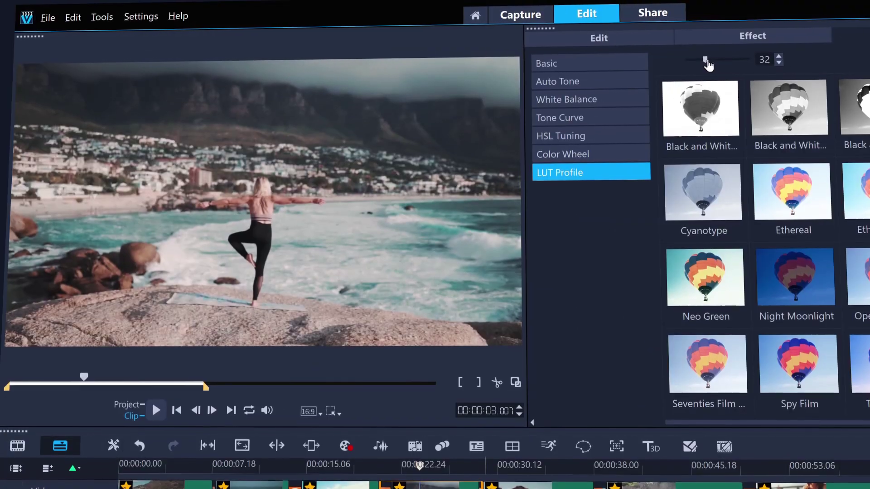
{"action": "left_click_drag", "start_coordinate": [707, 65], "coordinate": [749, 61]}
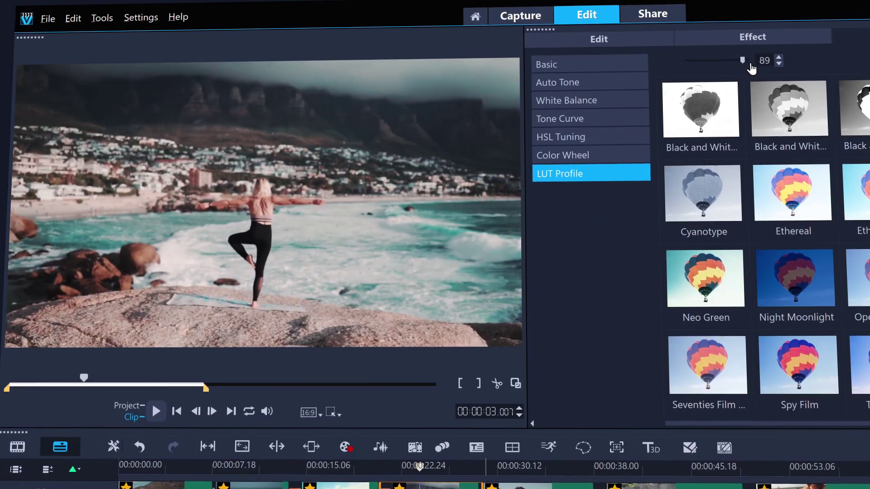
{"action": "left_click", "coordinate": [156, 413]}
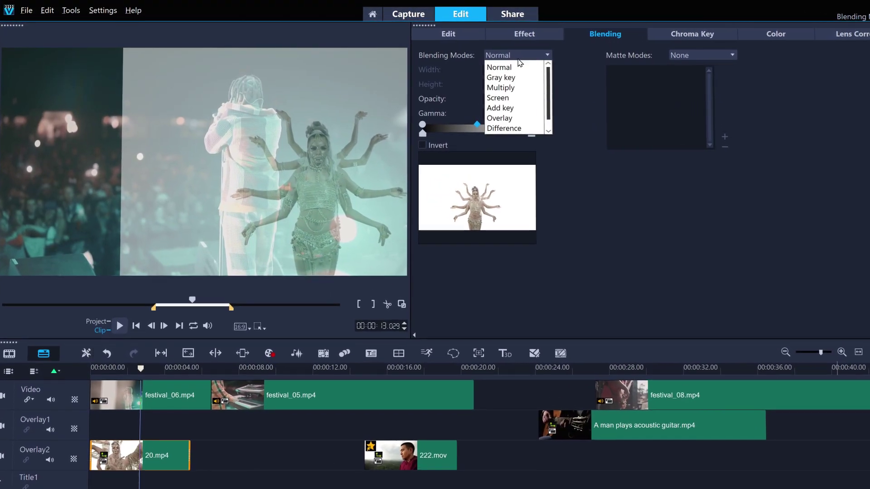
Try Multiply, Screen and Overlay blending modes on the overlay clips
{"action": "left_click", "coordinate": [520, 89]}
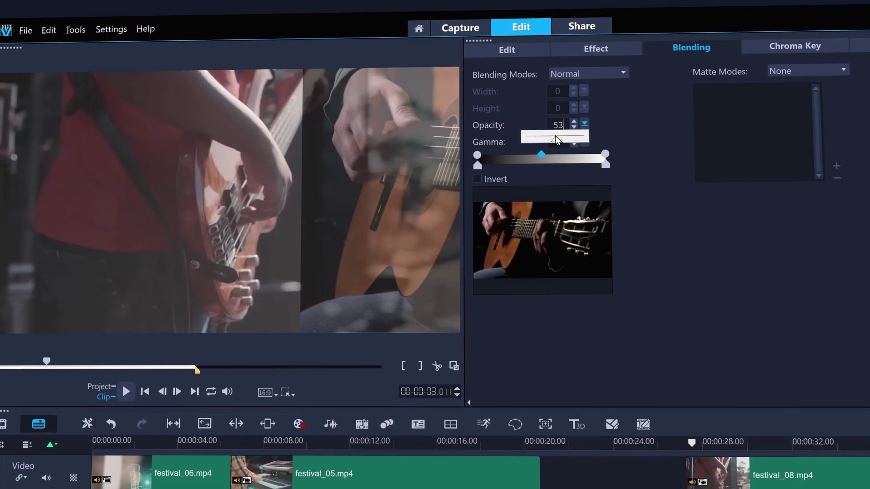
{"action": "left_click", "coordinate": [606, 115]}
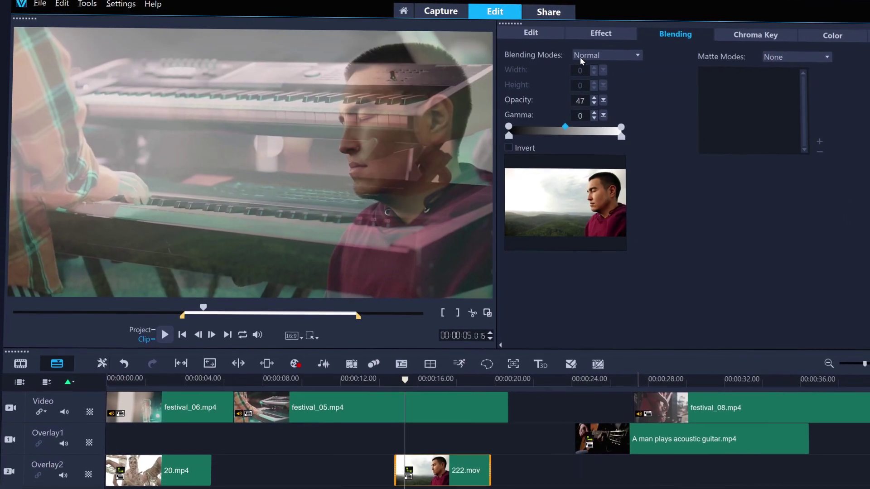
{"action": "left_click", "coordinate": [607, 56]}
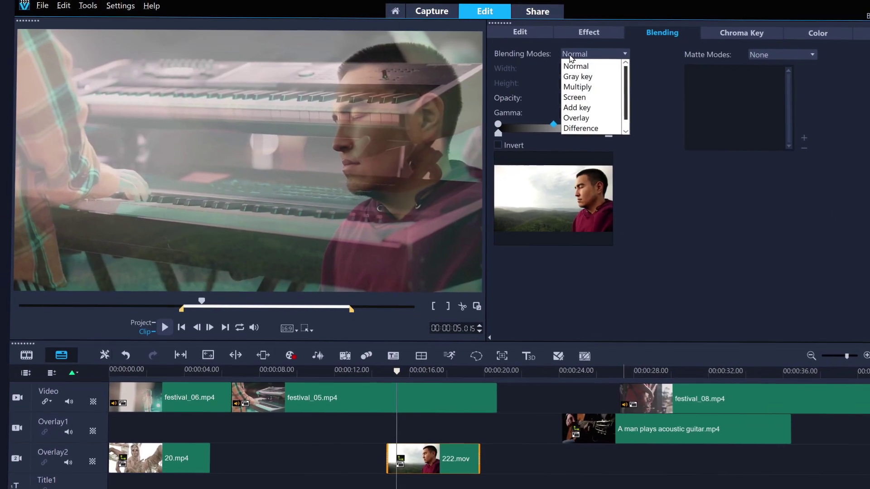
{"action": "left_click", "coordinate": [591, 118]}
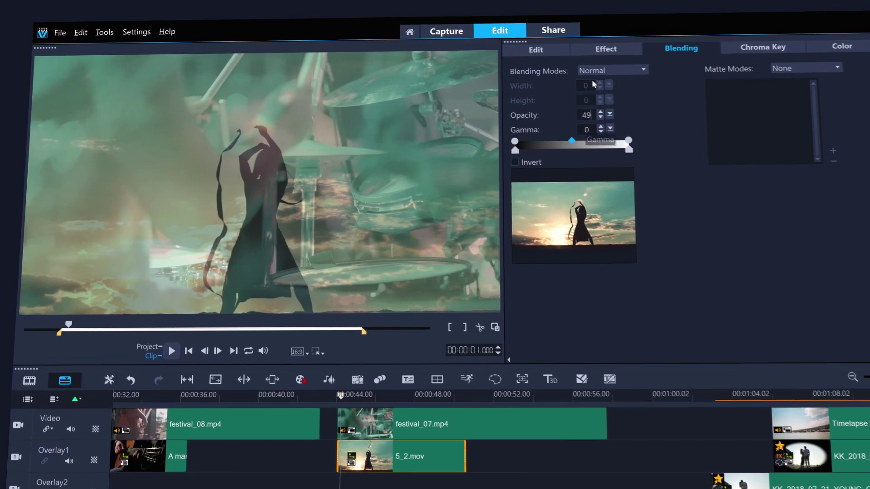
Blend the dancer clip with Difference, then apply a Video Mask matte to the couple clip
{"action": "left_click", "coordinate": [598, 70]}
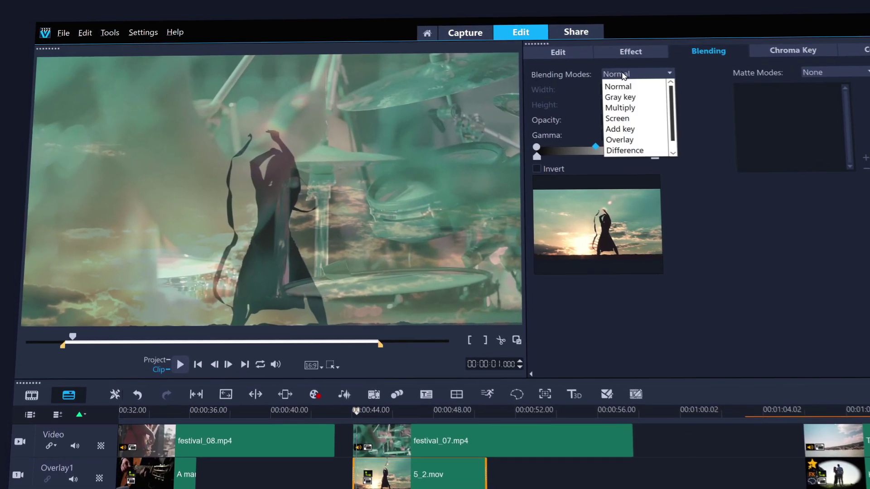
{"action": "left_click", "coordinate": [598, 146]}
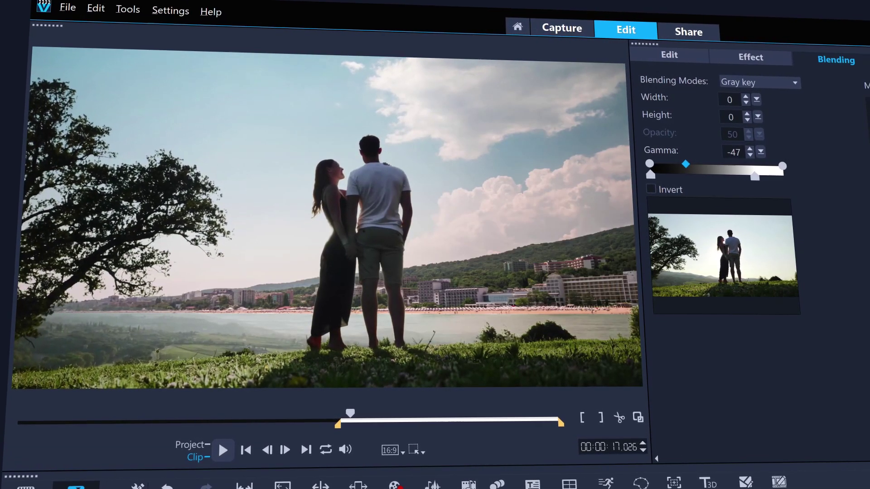
{"action": "left_click", "coordinate": [798, 60]}
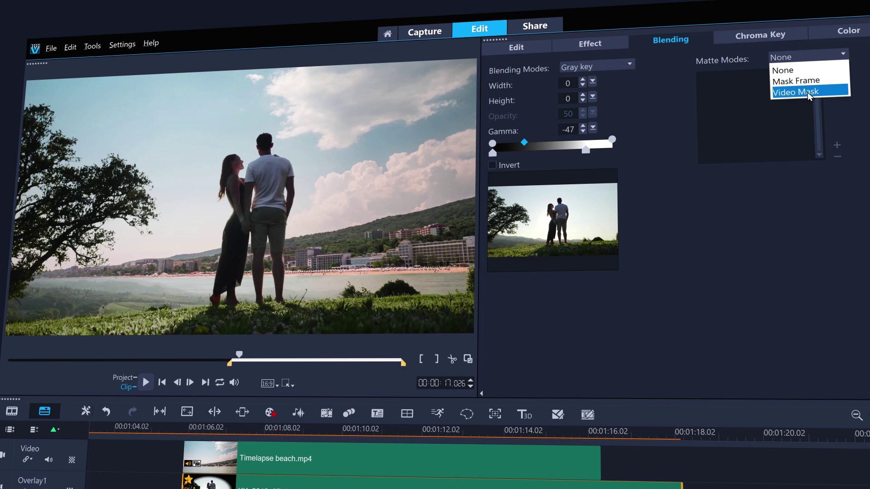
{"action": "left_click", "coordinate": [808, 91]}
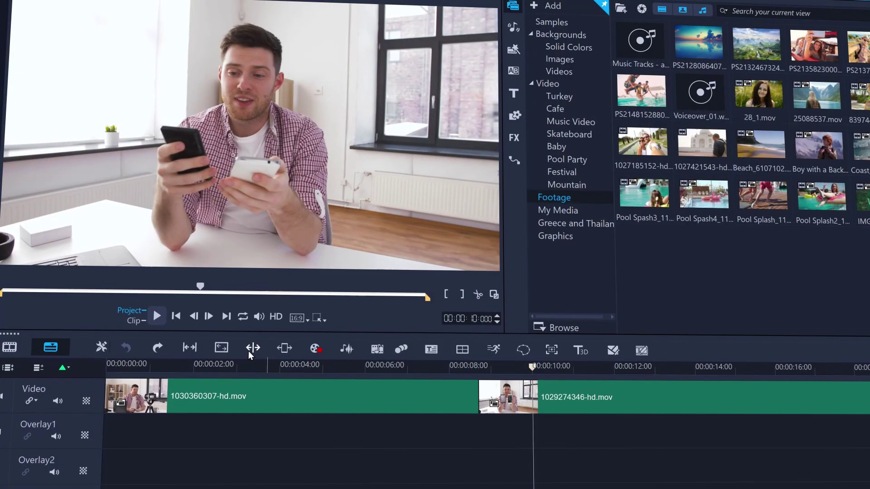
Roll the cut between the talking-man clips earlier, review it, then slip Peak2's content left
{"action": "left_click", "coordinate": [249, 355]}
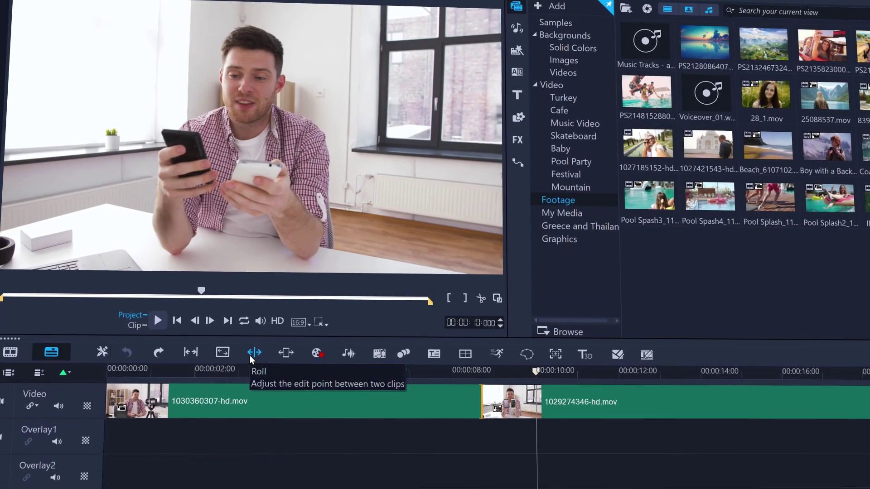
{"action": "left_click_drag", "start_coordinate": [470, 406], "coordinate": [411, 406]}
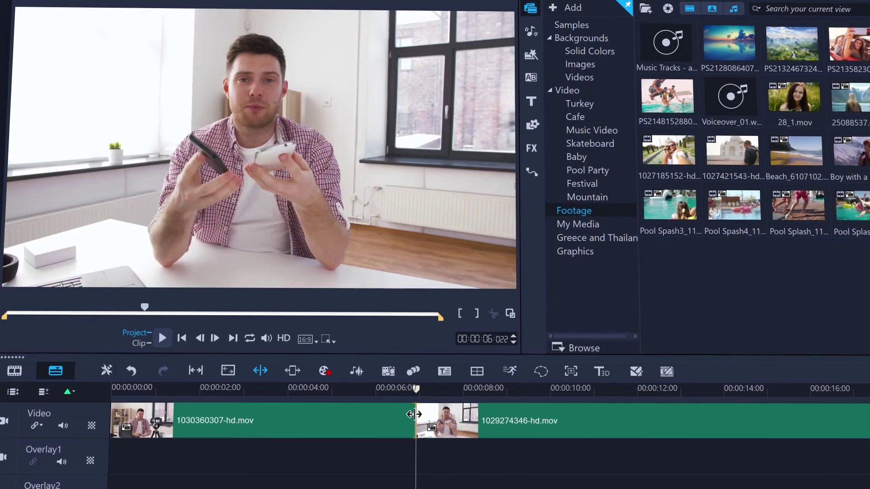
{"action": "left_click", "coordinate": [315, 394]}
{"action": "key", "text": "space"}
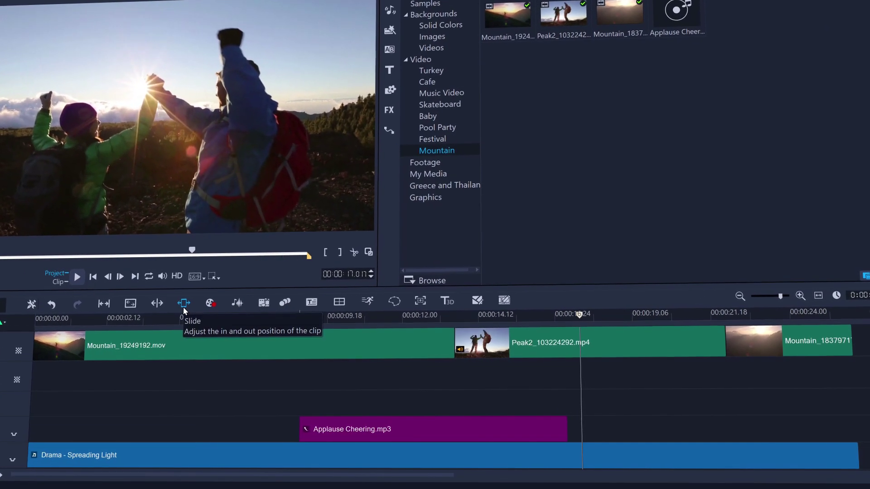
{"action": "left_click", "coordinate": [187, 304]}
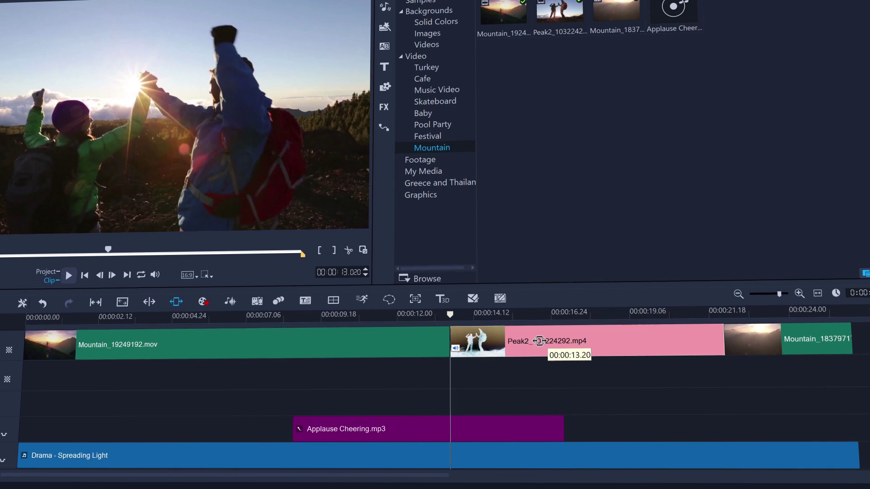
{"action": "left_click_drag", "start_coordinate": [462, 345], "coordinate": [369, 351]}
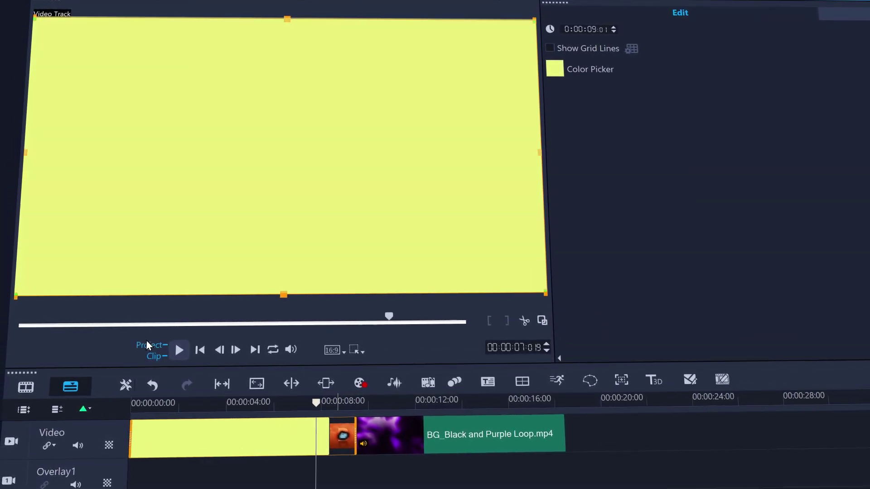
Play the whole project, then place Dust and Scratches.mov on the Overlay1 track
{"action": "left_click", "coordinate": [146, 342]}
{"action": "key", "text": "space"}
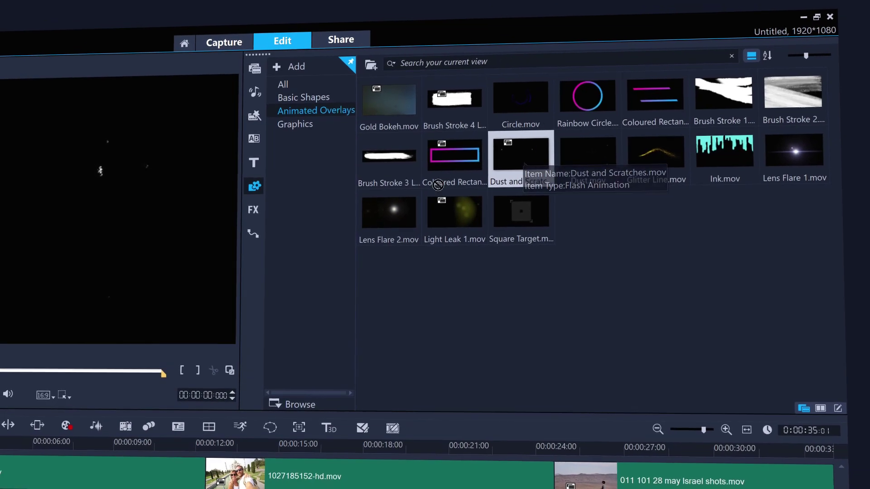
{"action": "left_click_drag", "start_coordinate": [526, 155], "coordinate": [139, 468]}
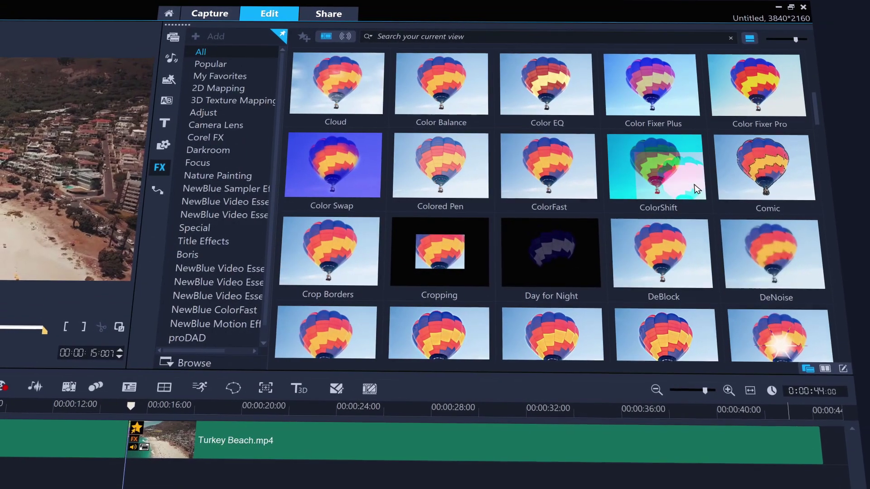
{"action": "scroll", "coordinate": [707, 187], "scroll_direction": "down", "scroll_amount": 3}
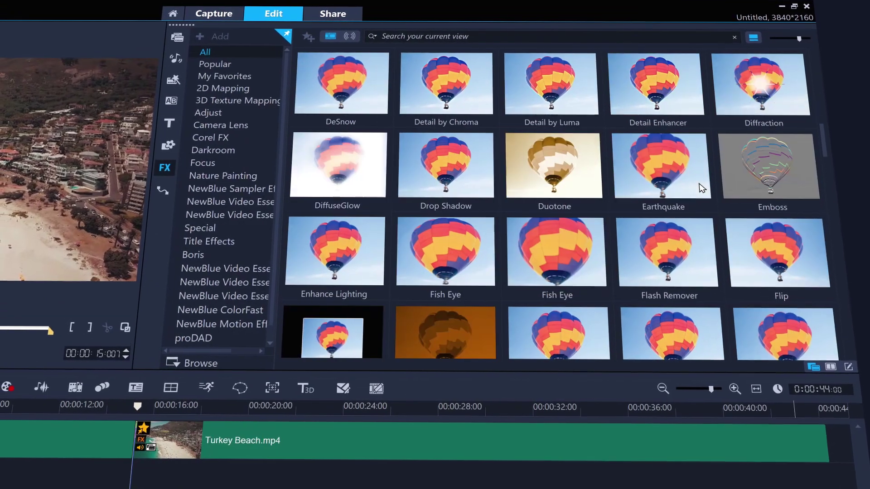
{"action": "scroll", "coordinate": [706, 187], "scroll_direction": "down", "scroll_amount": 4}
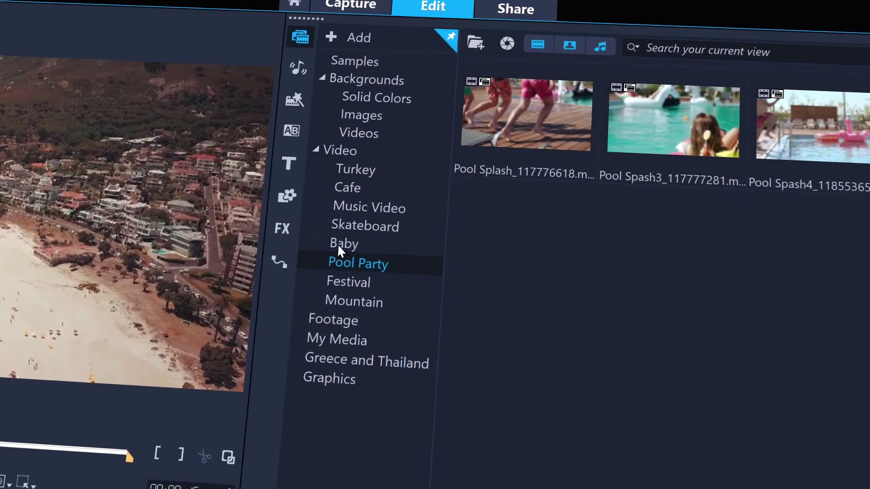
Browse the Baby and Turkey folders, add a New Footage subfolder under Video, and import Turkey Beach.mp4
{"action": "left_click", "coordinate": [337, 245]}
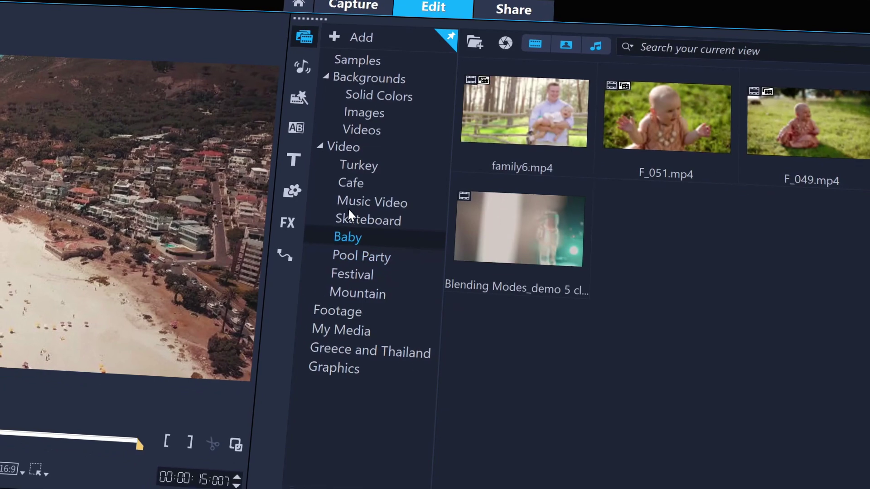
{"action": "left_click", "coordinate": [360, 160]}
{"action": "left_click", "coordinate": [357, 143]}
{"action": "right_click", "coordinate": [357, 143]}
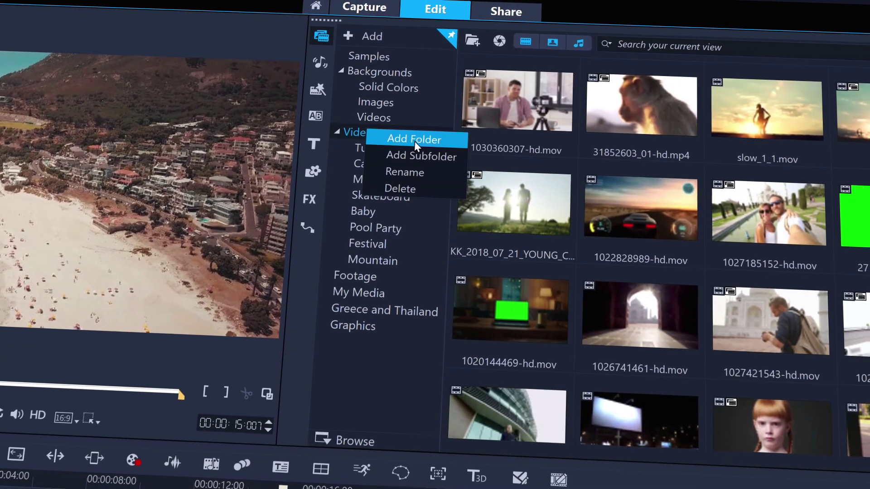
{"action": "left_click", "coordinate": [432, 152]}
{"action": "type", "text": "New Footage"}
{"action": "key", "text": "Return"}
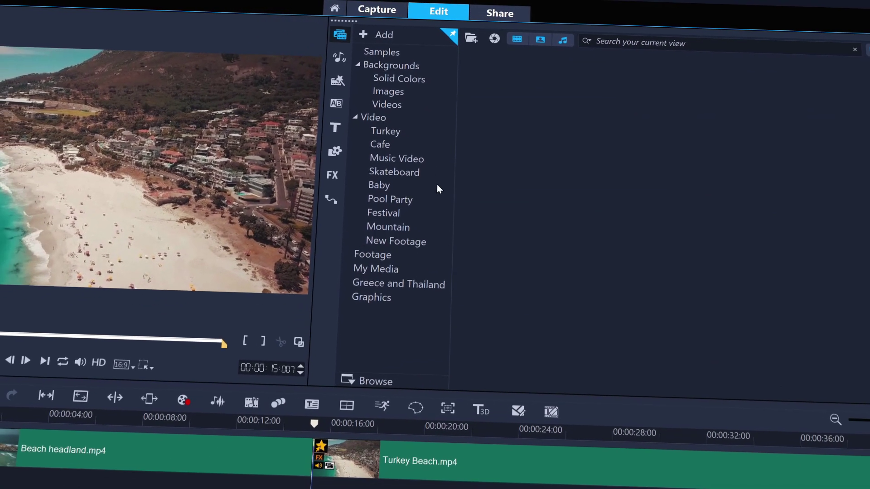
{"action": "left_click_drag", "start_coordinate": [470, 428], "coordinate": [510, 270]}
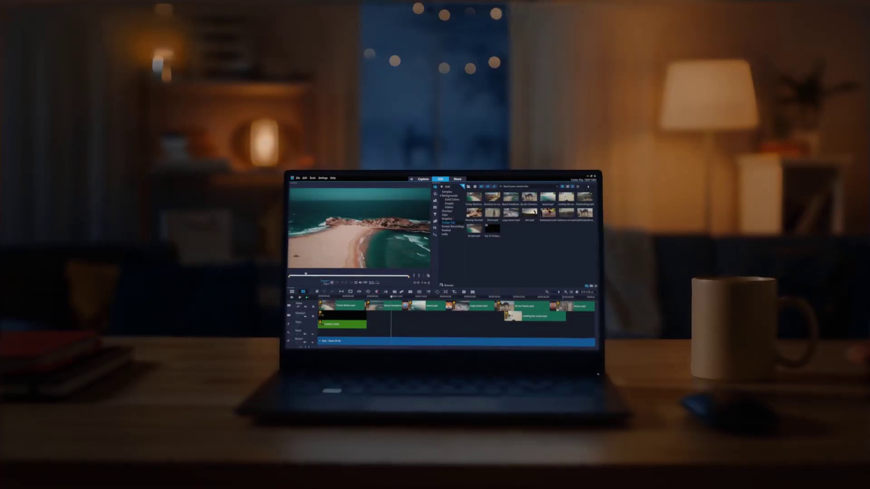